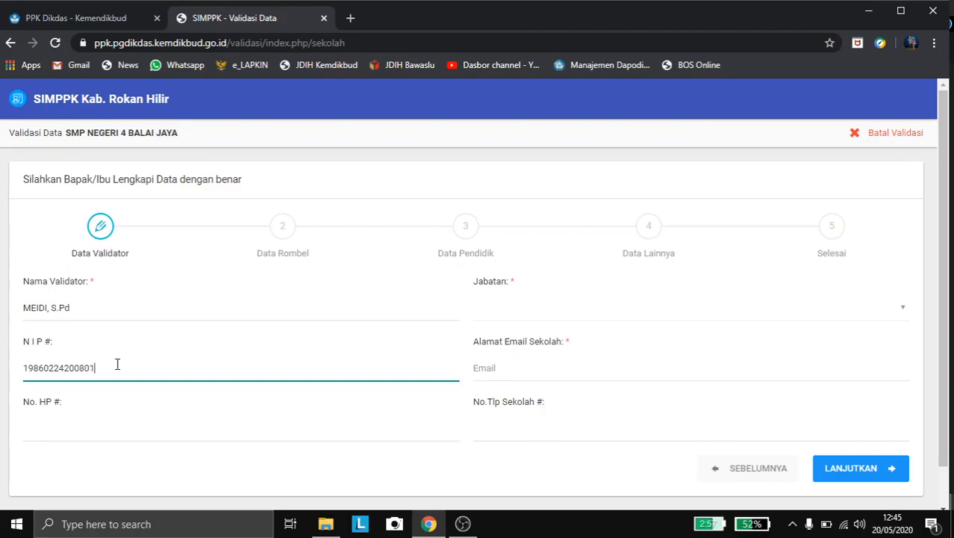
Step: Complete the validator's NIP, enter their mobile number, and set Jabatan to Pembantu Kepala Sekolah
{"action": "type", "text": "1001"}
{"action": "left_click", "coordinate": [70, 437]}
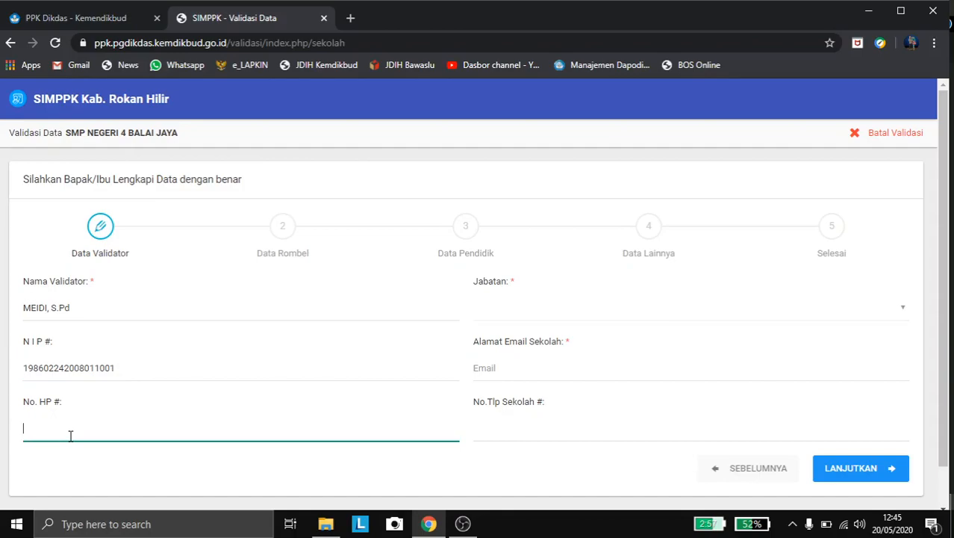
{"action": "left_click", "coordinate": [554, 310]}
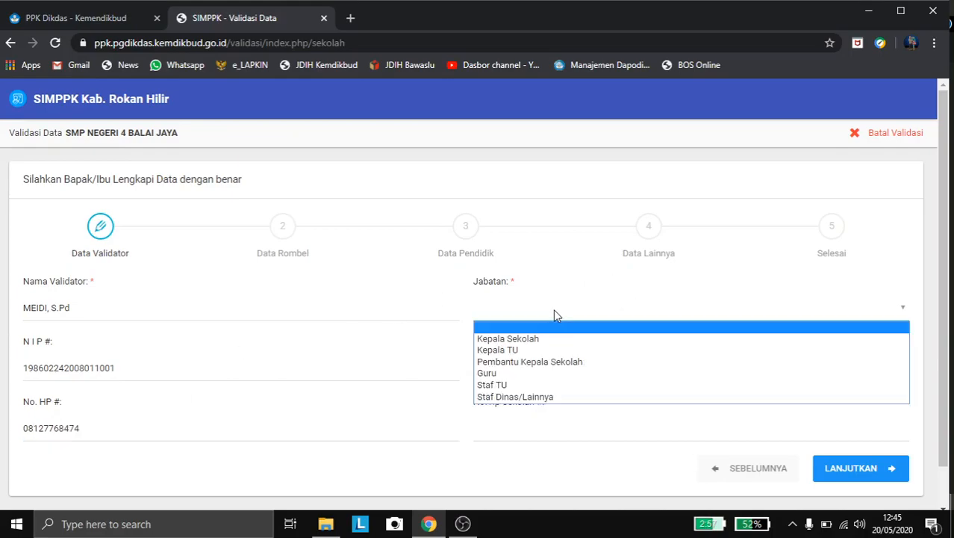
{"action": "left_click", "coordinate": [535, 364]}
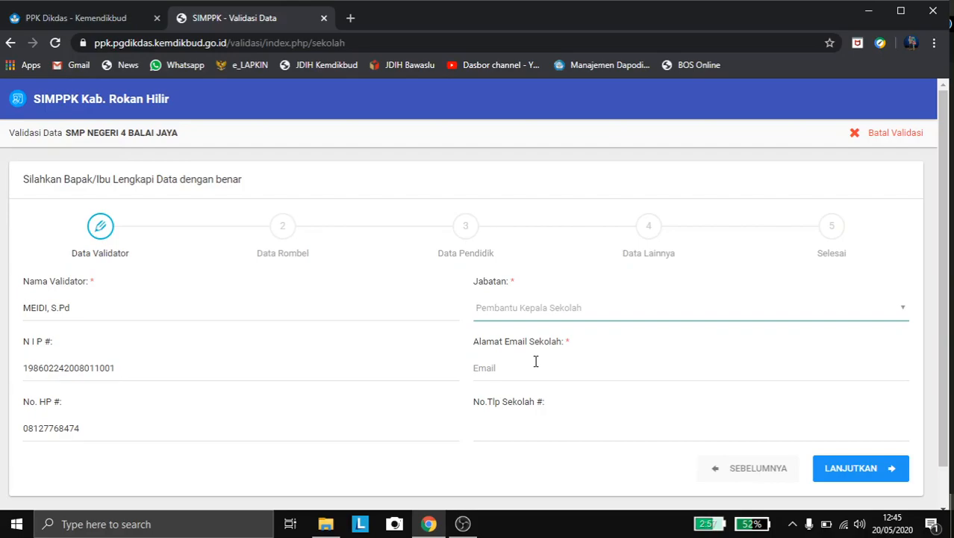
Step: Fill in the school's e-mail address in lowercase, then the school's telephone number
{"action": "left_click", "coordinate": [535, 362]}
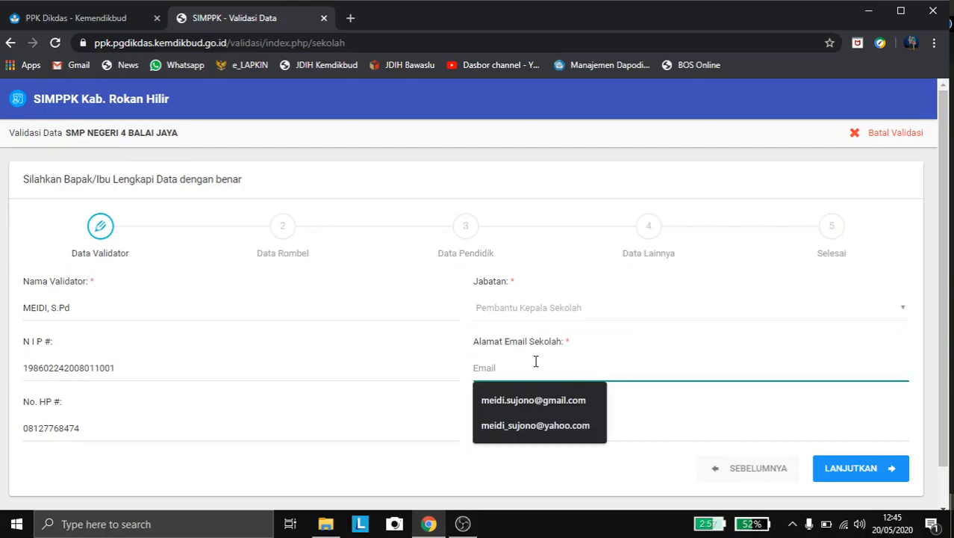
{"action": "type", "text": "SMPN"}
{"action": "key", "text": "BackSpace"}
{"action": "key", "text": "BackSpace"}
{"action": "key", "text": "BackSpace"}
{"action": "key", "text": "BackSpace"}
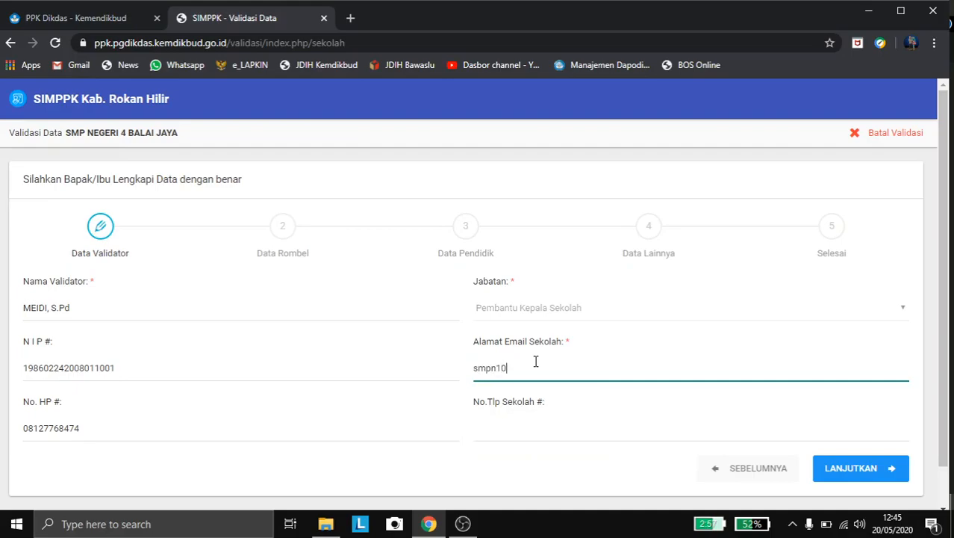
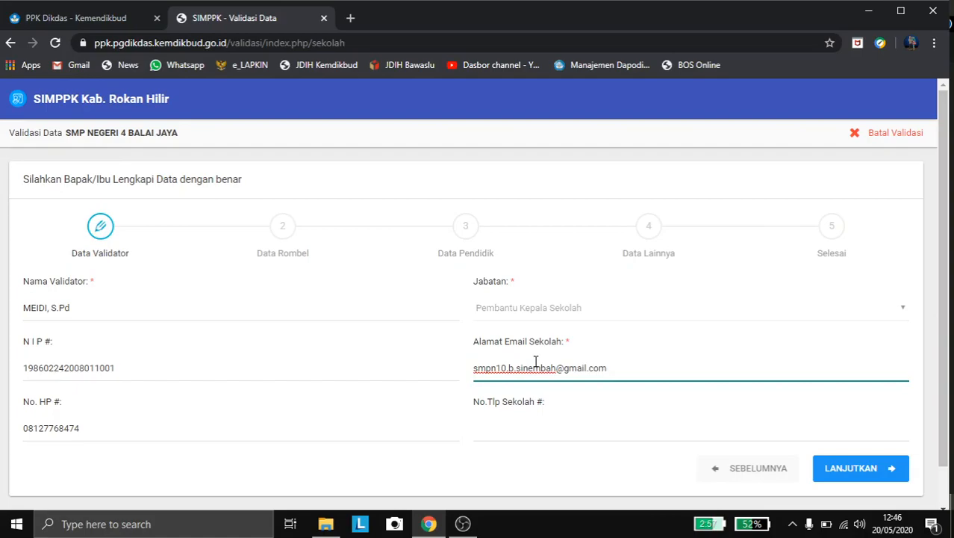
{"action": "left_click", "coordinate": [525, 420]}
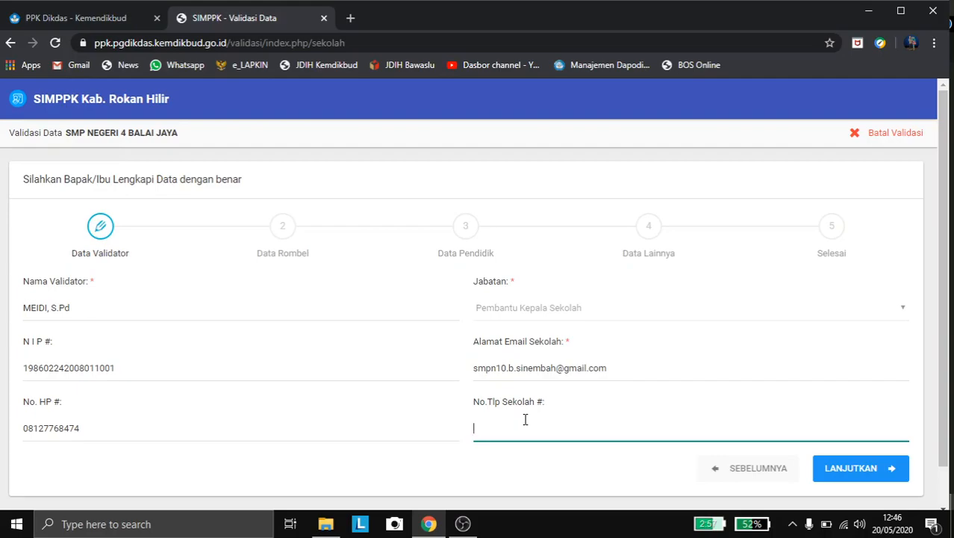
Step: Advance to Data Rombel, check the grade 7 class-group count, then continue to Data Pendidik
{"action": "left_click", "coordinate": [897, 471]}
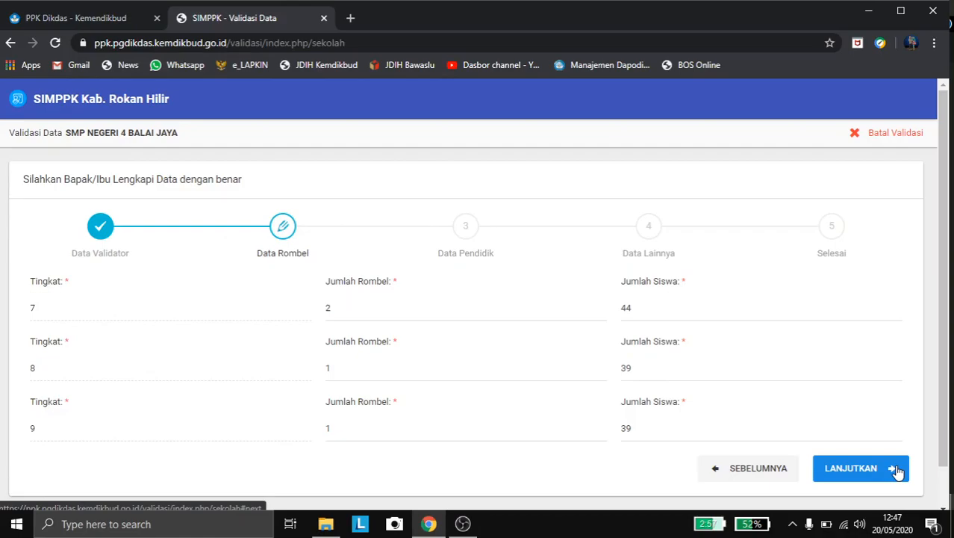
{"action": "left_click", "coordinate": [406, 313]}
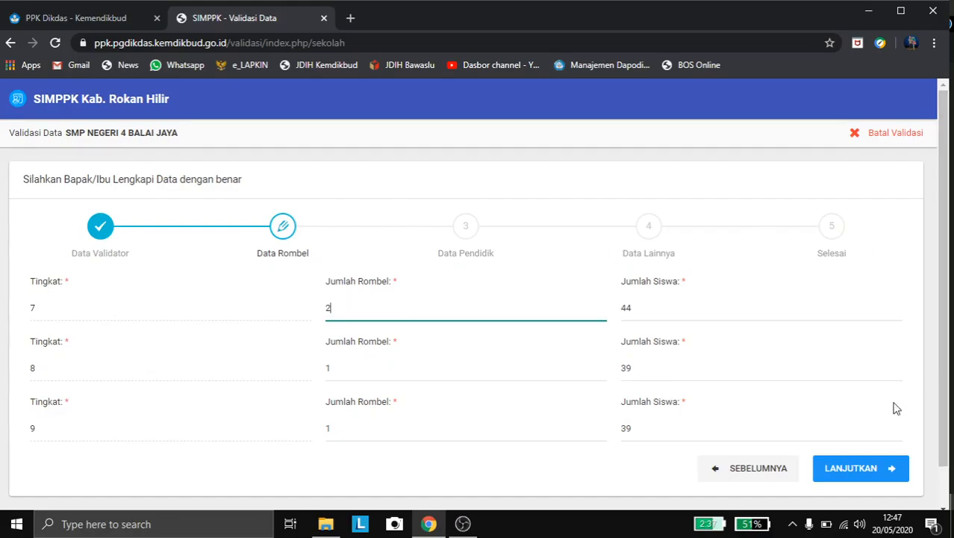
{"action": "left_click", "coordinate": [885, 468]}
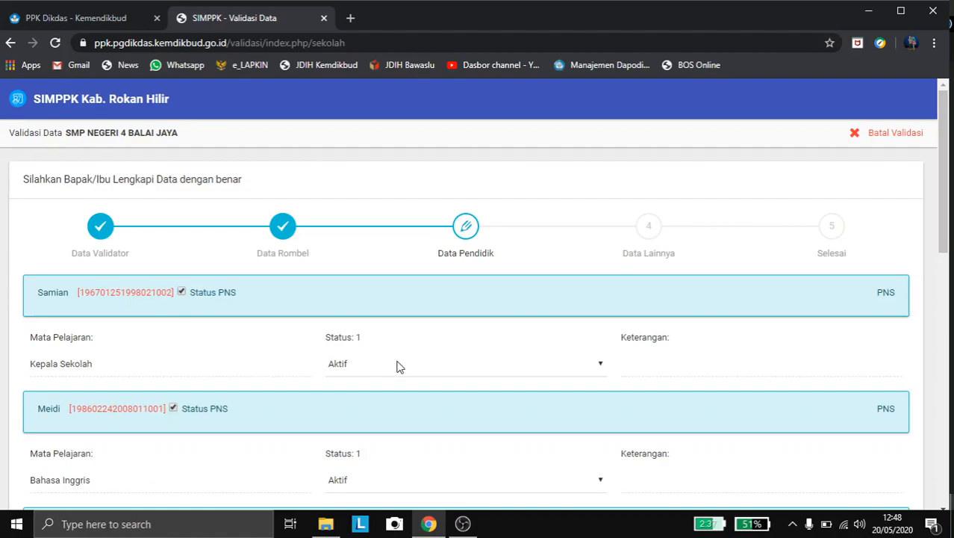
{"action": "scroll", "coordinate": [397, 366], "scroll_direction": "down", "scroll_amount": 3}
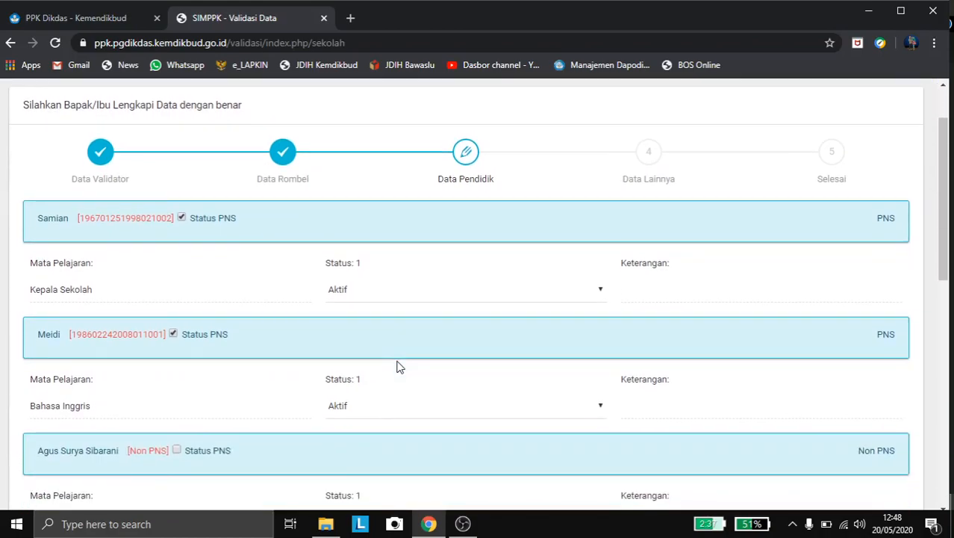
{"action": "scroll", "coordinate": [398, 366], "scroll_direction": "up", "scroll_amount": 1}
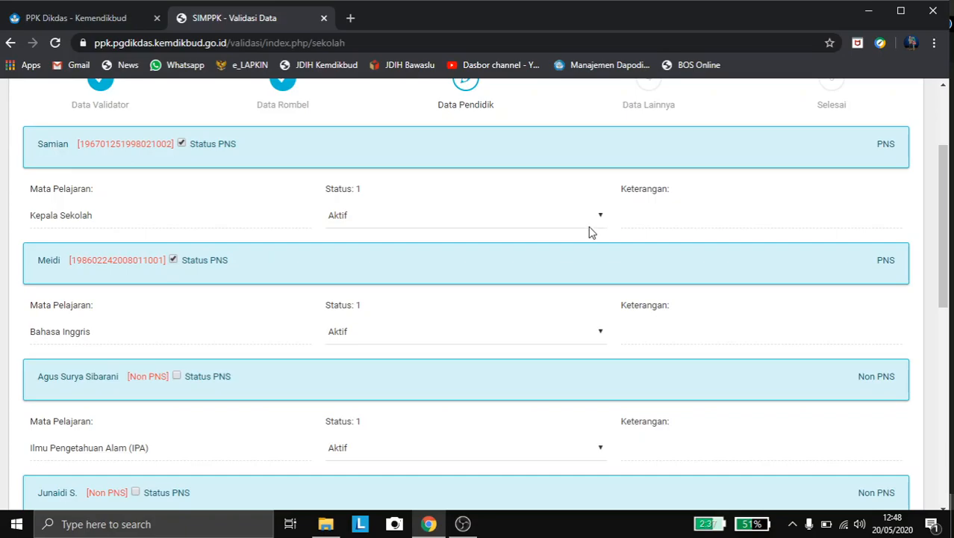
{"action": "left_click", "coordinate": [589, 223]}
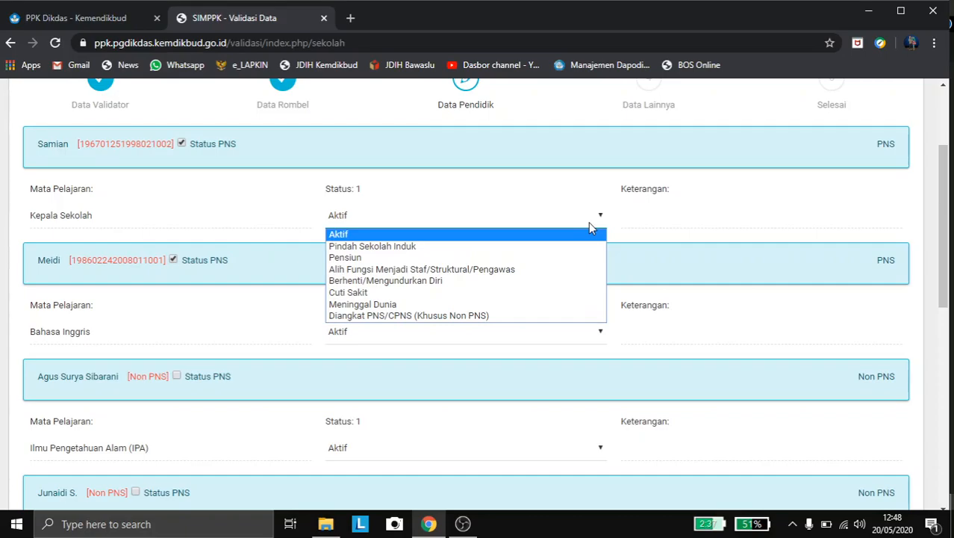
{"action": "left_click", "coordinate": [589, 223]}
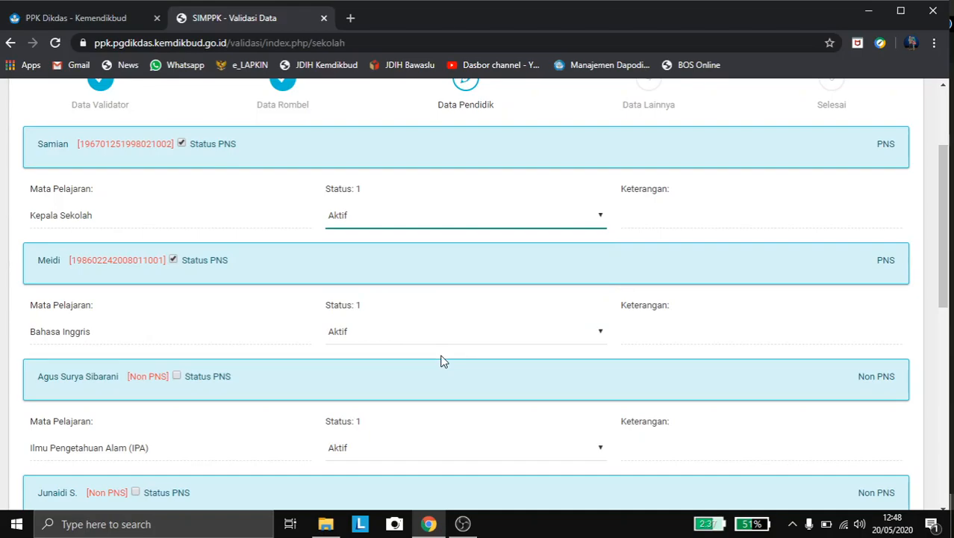
{"action": "scroll", "coordinate": [443, 361], "scroll_direction": "down", "scroll_amount": 2}
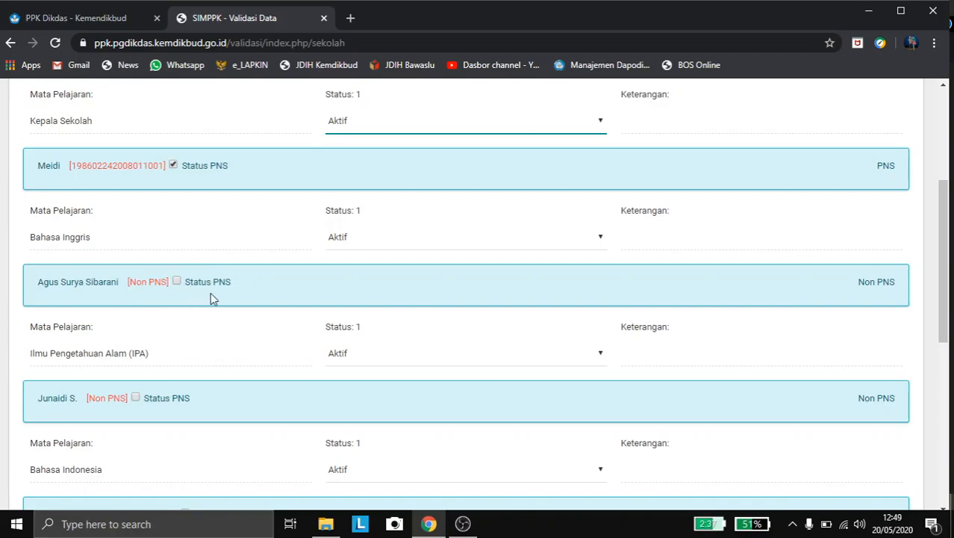
{"action": "scroll", "coordinate": [240, 366], "scroll_direction": "down", "scroll_amount": 4}
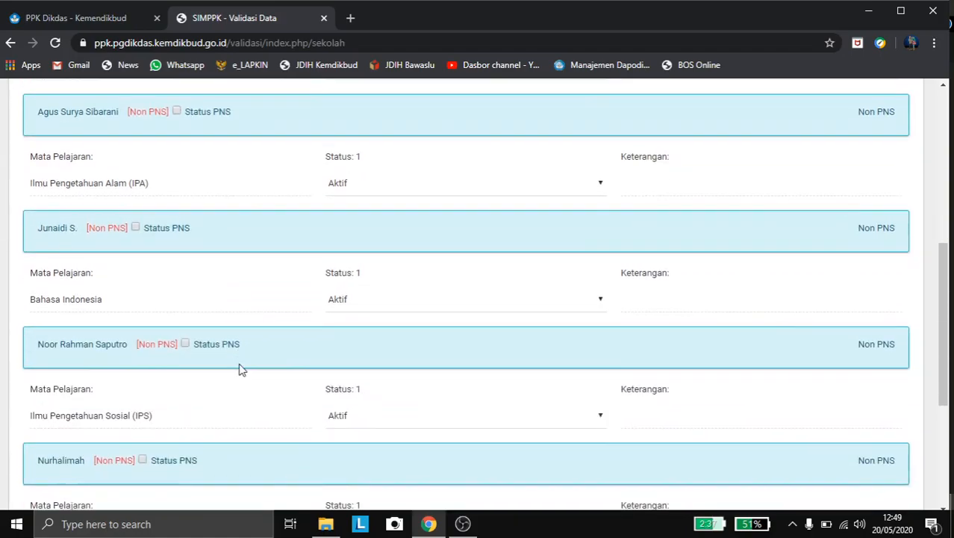
{"action": "scroll", "coordinate": [241, 369], "scroll_direction": "down", "scroll_amount": 2}
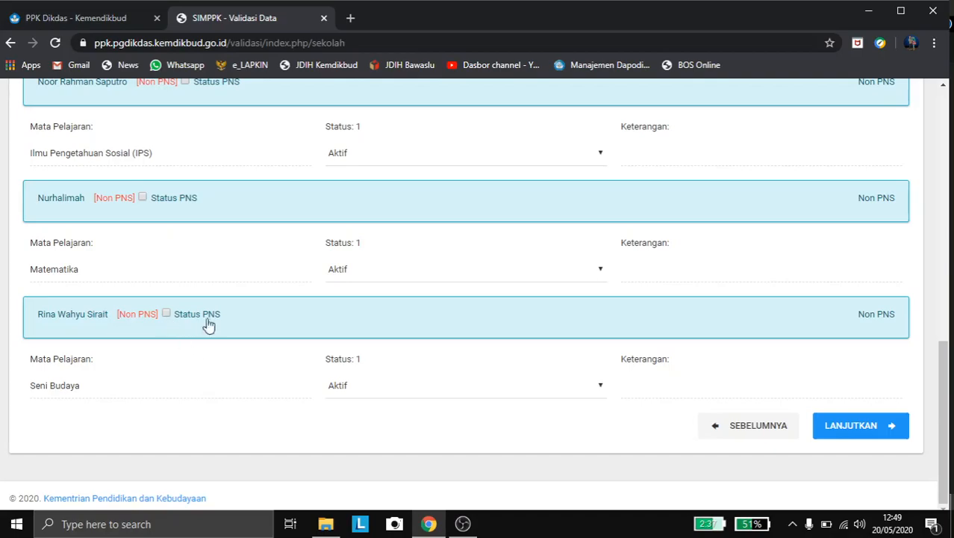
Step: Set the Seni Budaya teacher's Status to Berhenti/Mengundurkan Diri, confirming it a second time
{"action": "left_click", "coordinate": [401, 387]}
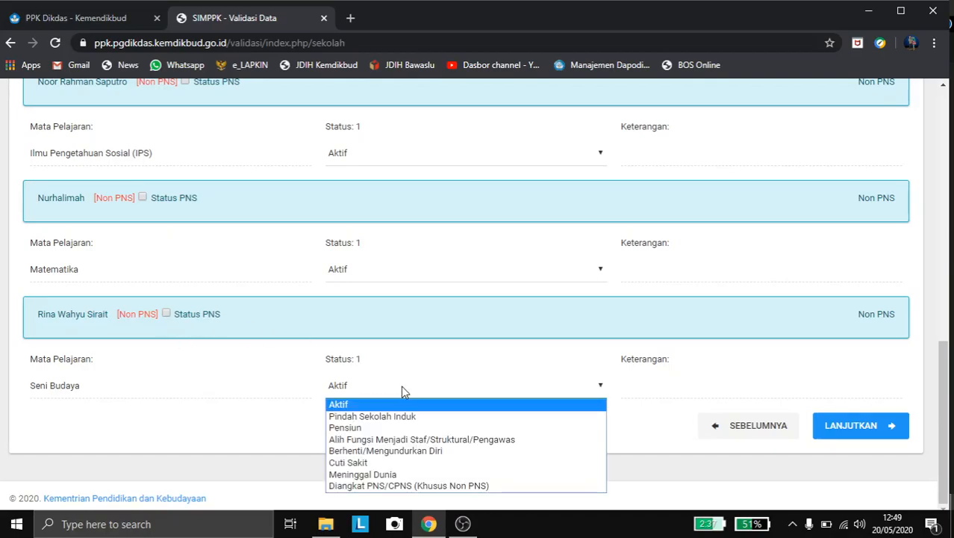
{"action": "left_click", "coordinate": [402, 452]}
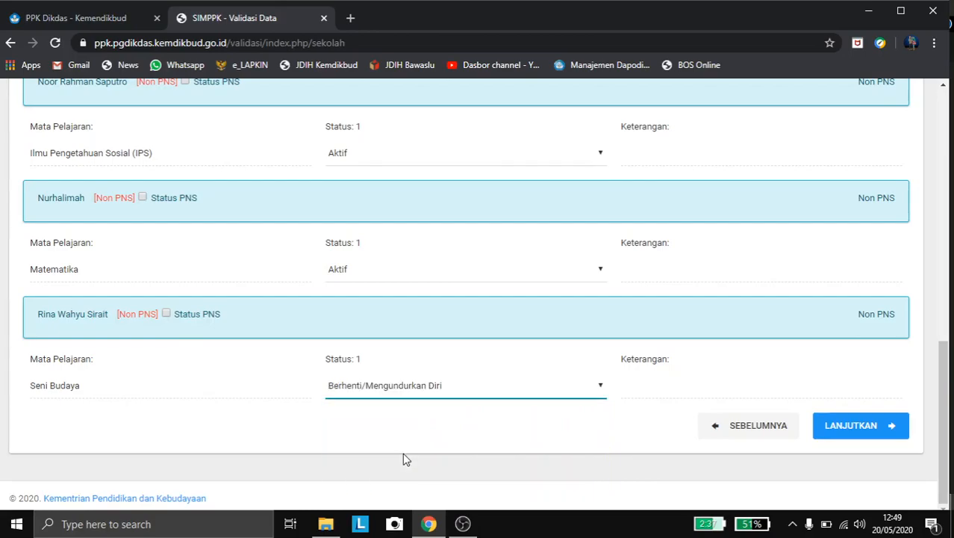
{"action": "left_click", "coordinate": [440, 389]}
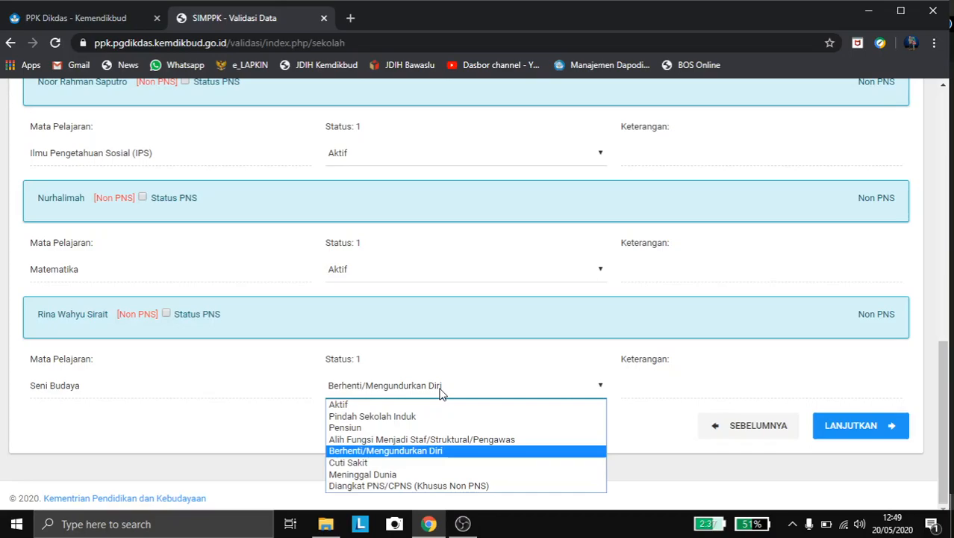
{"action": "left_click", "coordinate": [422, 459]}
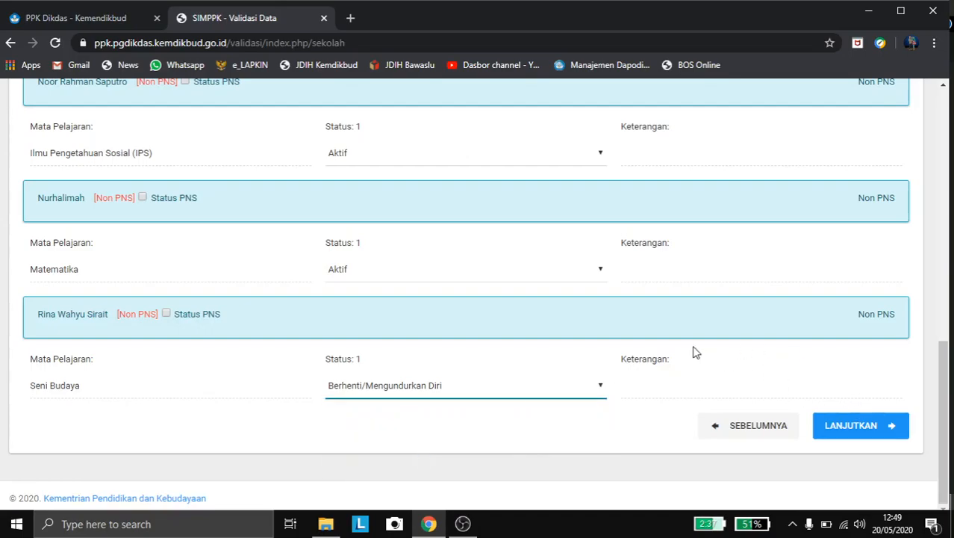
{"action": "scroll", "coordinate": [694, 349], "scroll_direction": "up", "scroll_amount": 4}
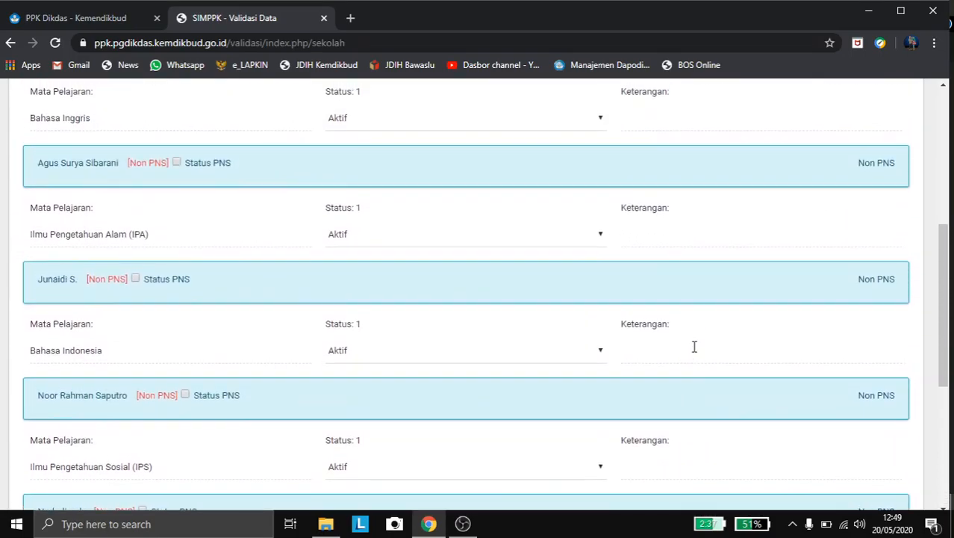
{"action": "scroll", "coordinate": [693, 346], "scroll_direction": "up", "scroll_amount": 3}
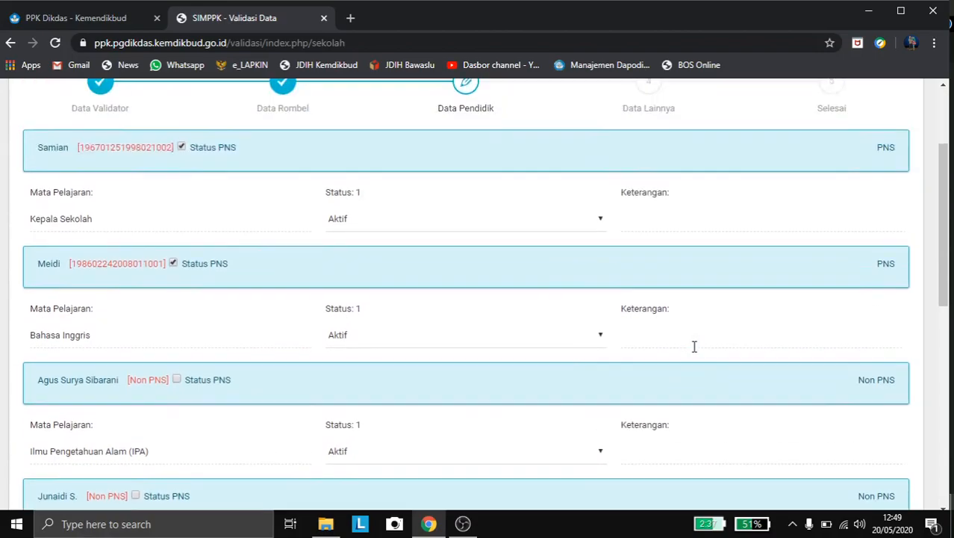
{"action": "scroll", "coordinate": [694, 346], "scroll_direction": "up", "scroll_amount": 1}
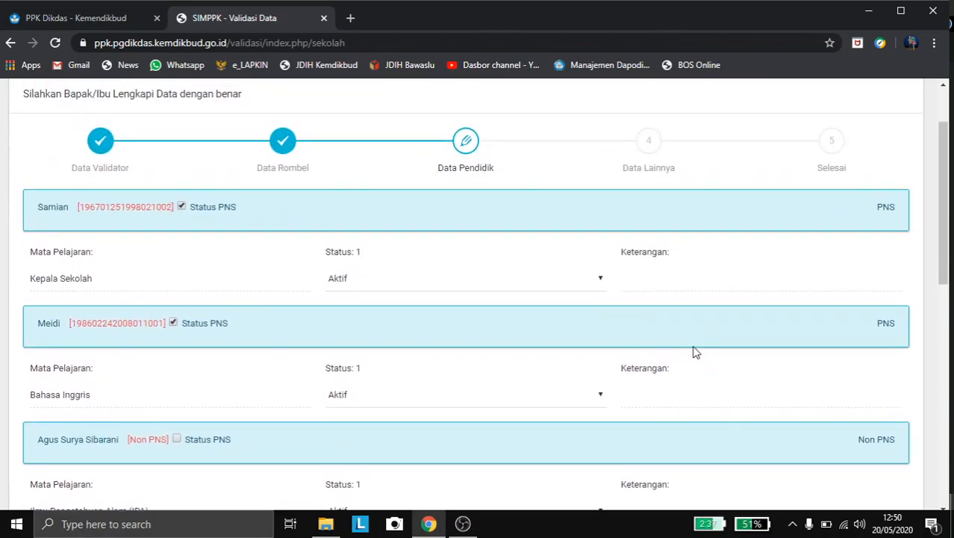
{"action": "scroll", "coordinate": [693, 352], "scroll_direction": "down", "scroll_amount": 5}
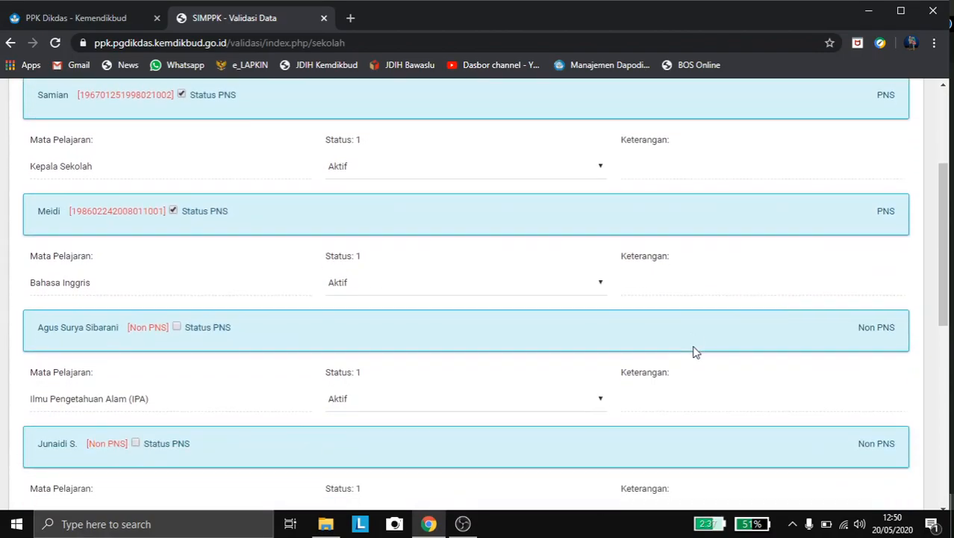
{"action": "scroll", "coordinate": [693, 351], "scroll_direction": "down", "scroll_amount": 2}
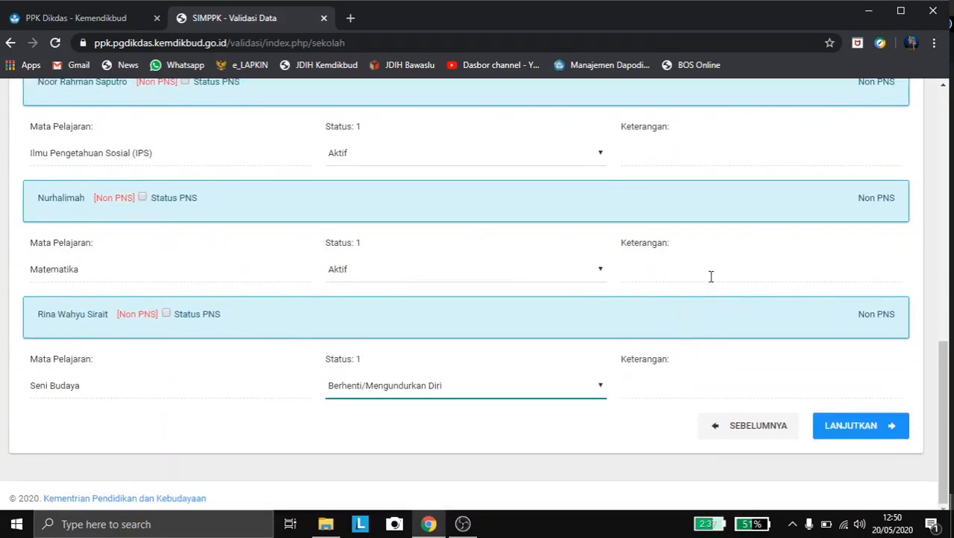
Step: Go to Data Lainnya, try adding a transferred teacher without a subject, and dismiss the 'Lengkapi Isian !' warning
{"action": "left_click", "coordinate": [891, 440]}
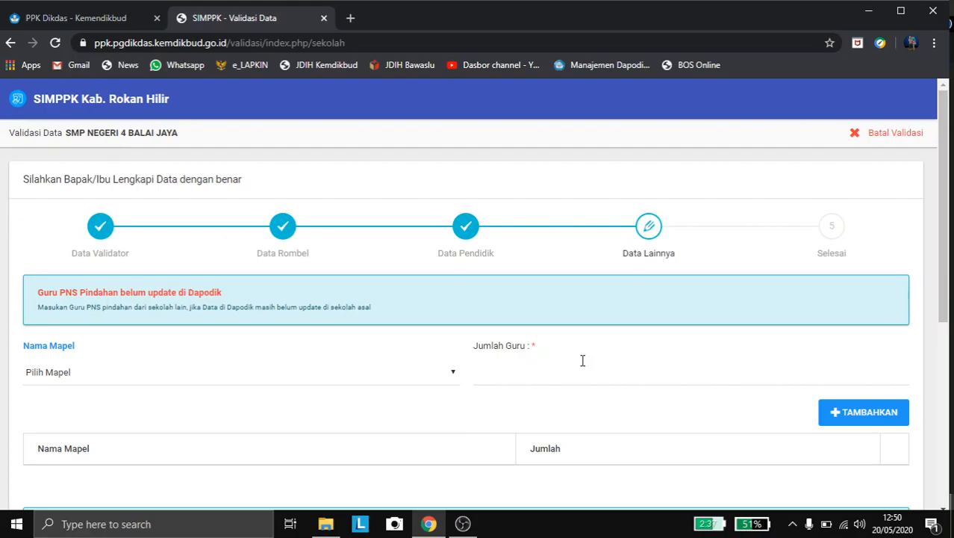
{"action": "left_click", "coordinate": [321, 380]}
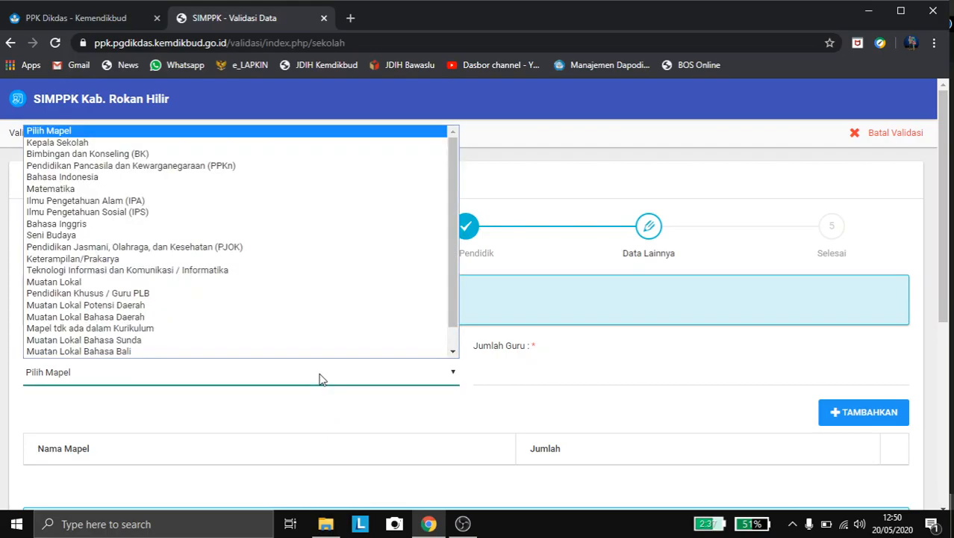
{"action": "left_click", "coordinate": [321, 380]}
{"action": "left_click", "coordinate": [522, 376]}
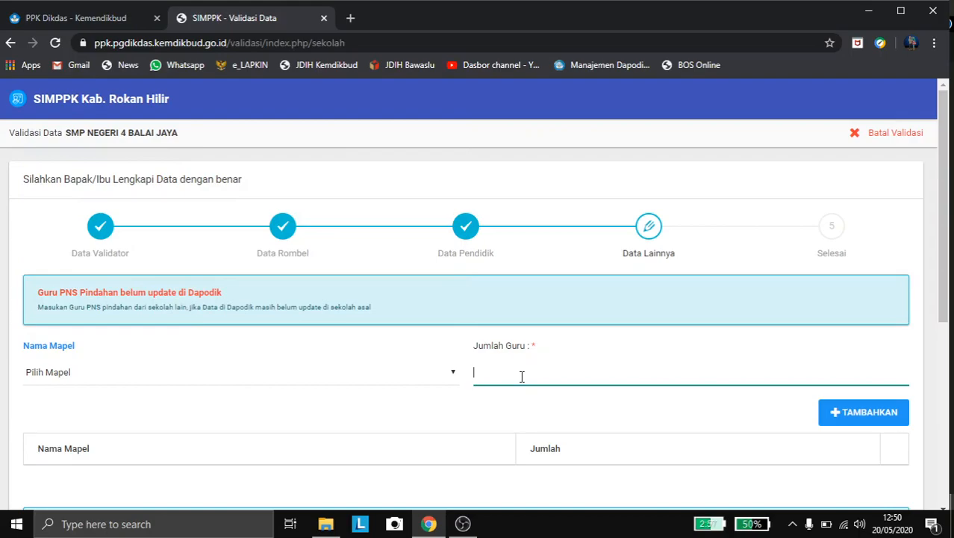
{"action": "left_click", "coordinate": [880, 413]}
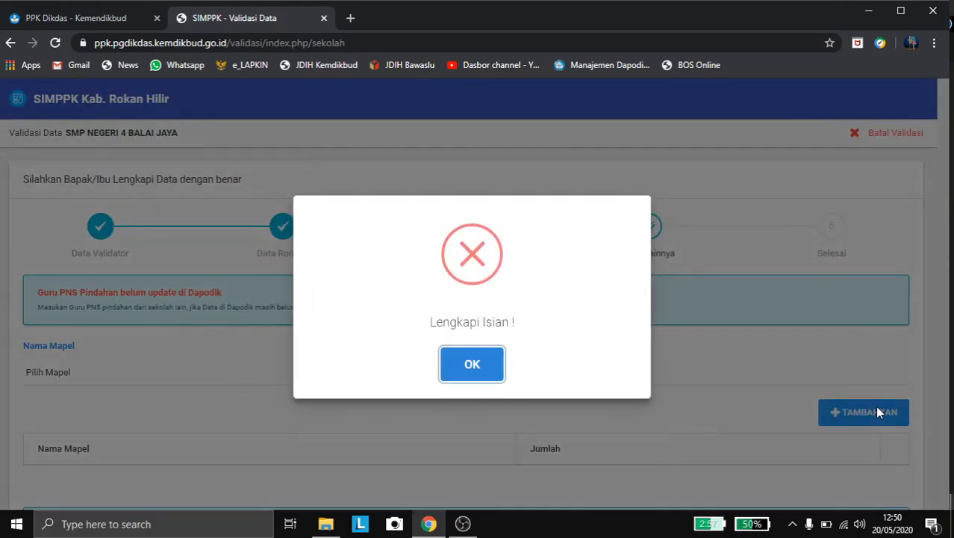
{"action": "left_click", "coordinate": [473, 366]}
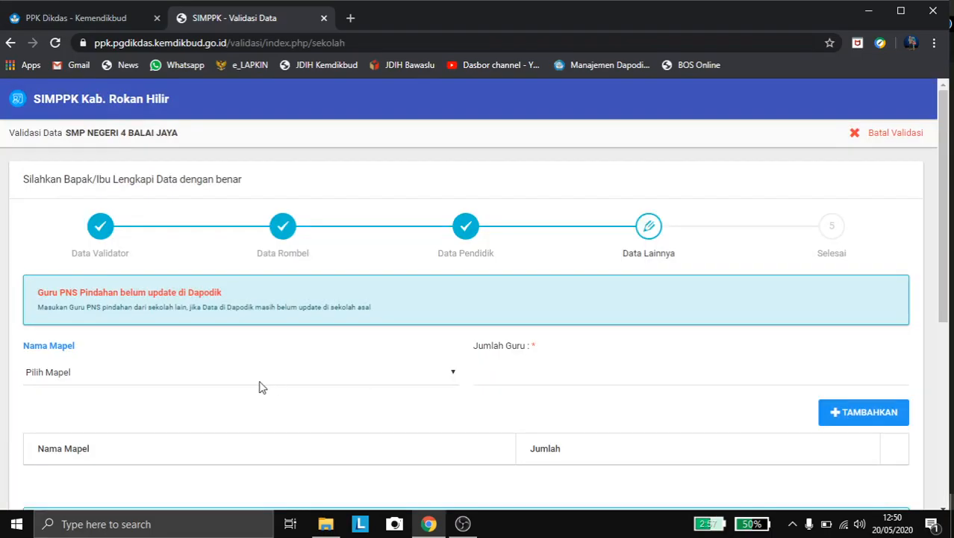
Step: Leave Status Kepegawaian at Pilih Status and continue to the Selesai step
{"action": "scroll", "coordinate": [297, 447], "scroll_direction": "down", "scroll_amount": 2}
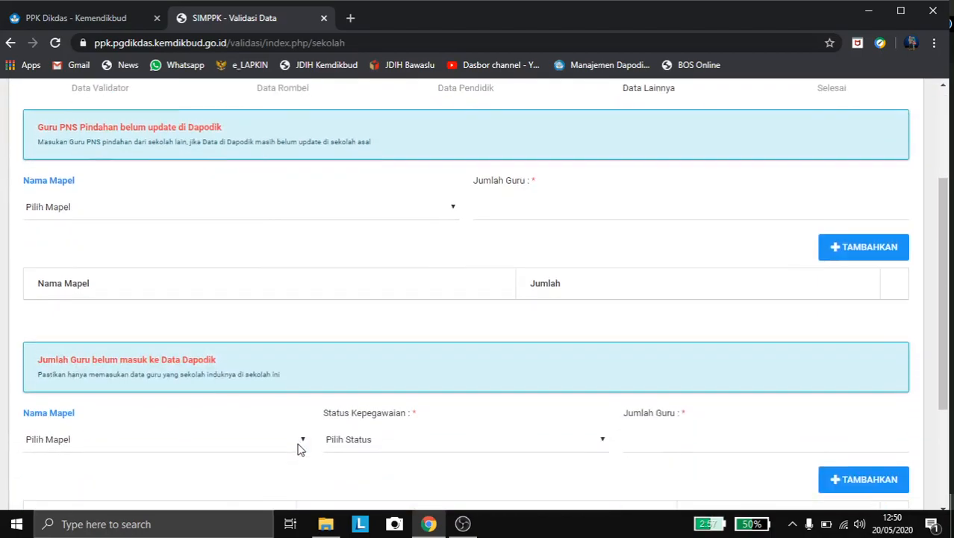
{"action": "scroll", "coordinate": [297, 448], "scroll_direction": "down", "scroll_amount": 1}
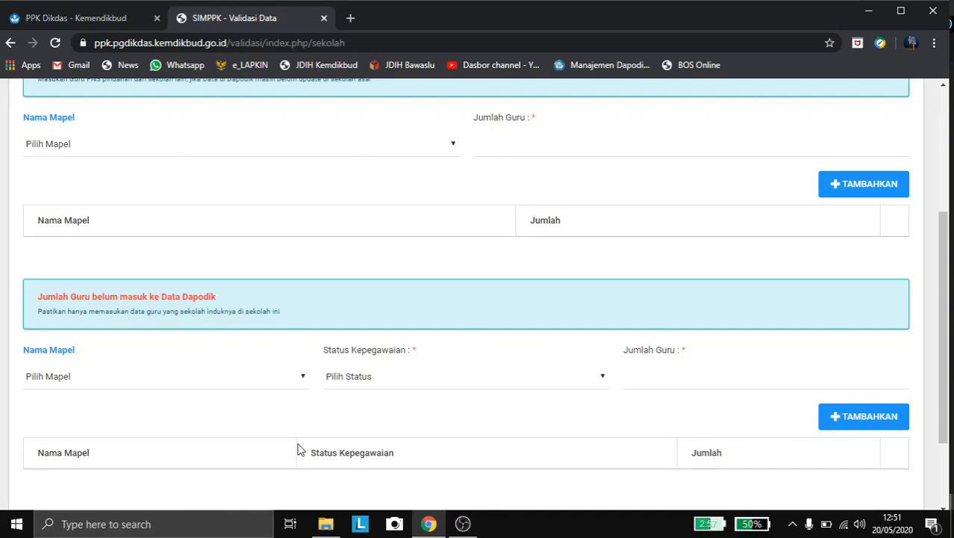
{"action": "left_click", "coordinate": [360, 381]}
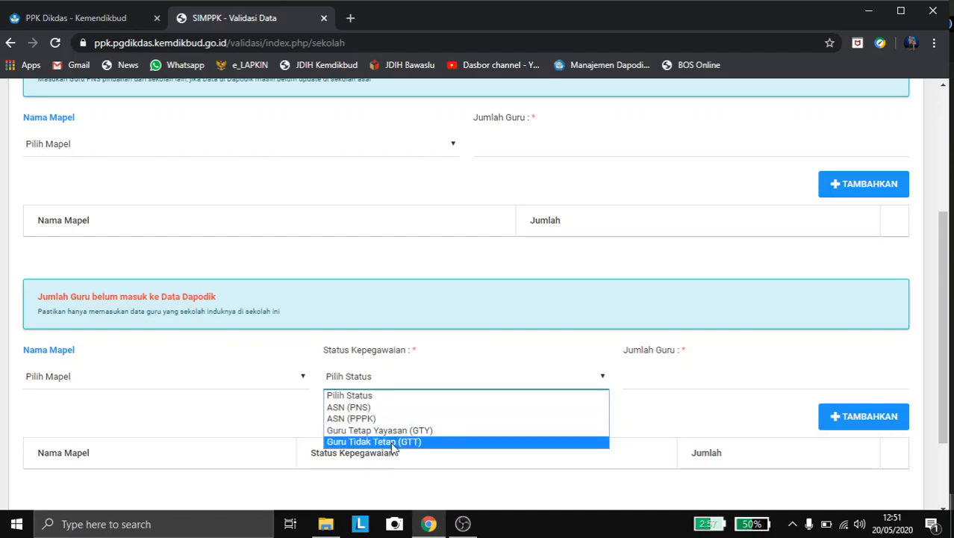
{"action": "left_click", "coordinate": [448, 330]}
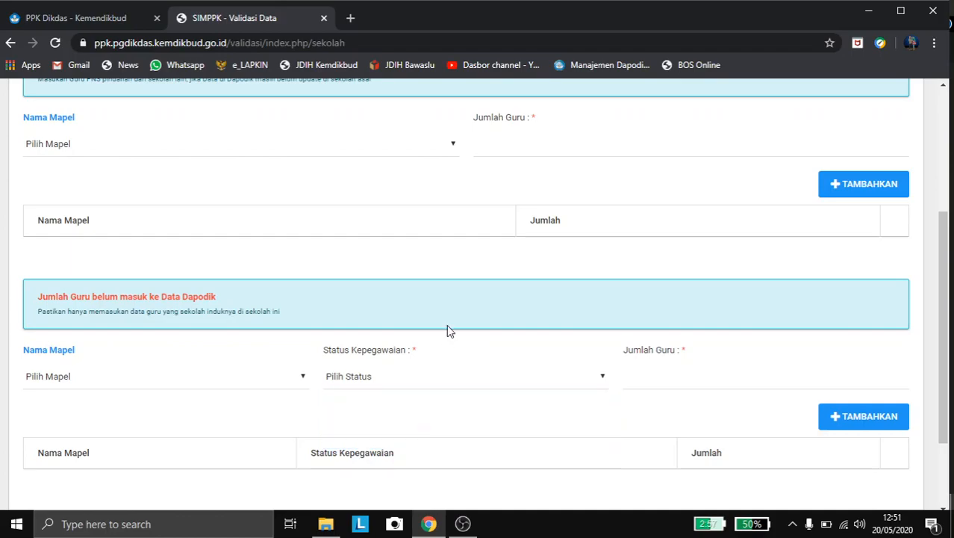
{"action": "left_click", "coordinate": [454, 382]}
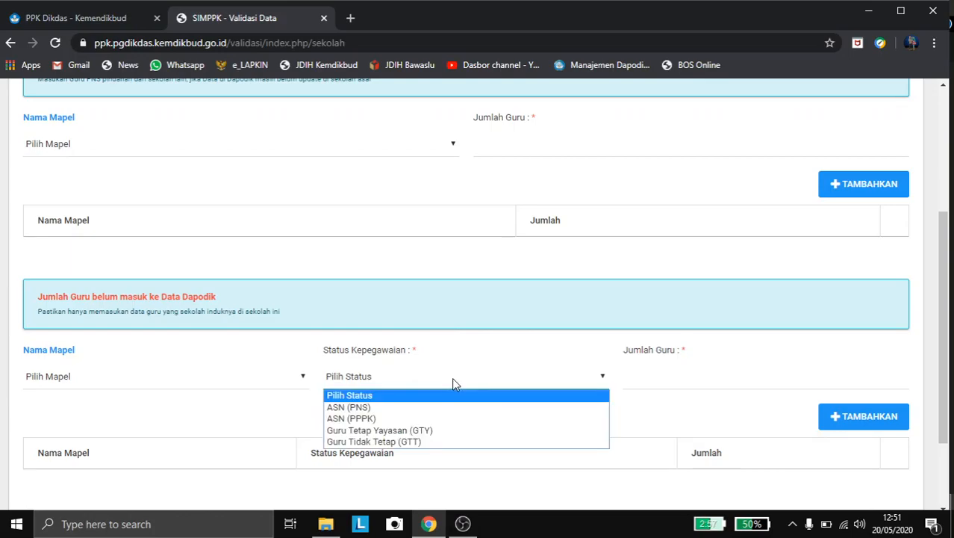
{"action": "left_click", "coordinate": [454, 382]}
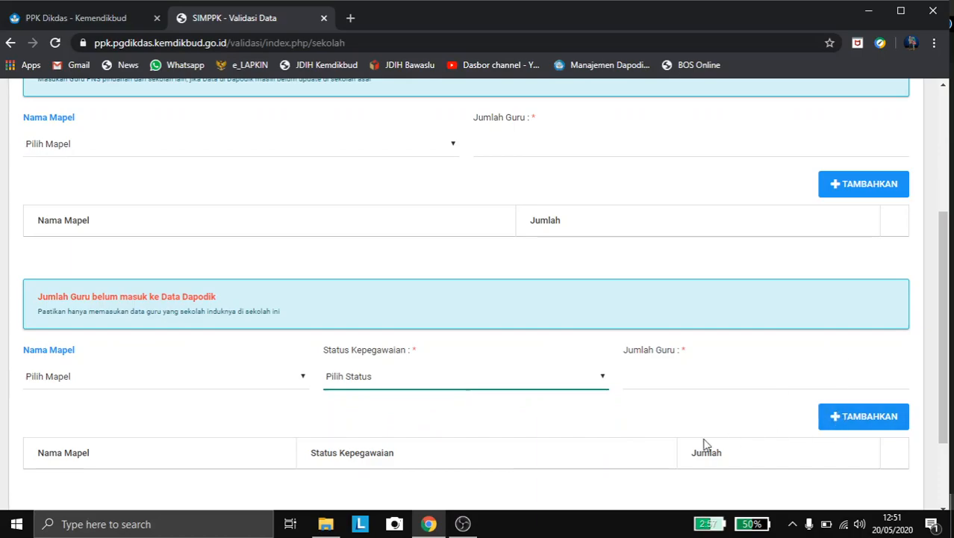
{"action": "scroll", "coordinate": [706, 446], "scroll_direction": "down", "scroll_amount": 2}
{"action": "left_click", "coordinate": [852, 430]}
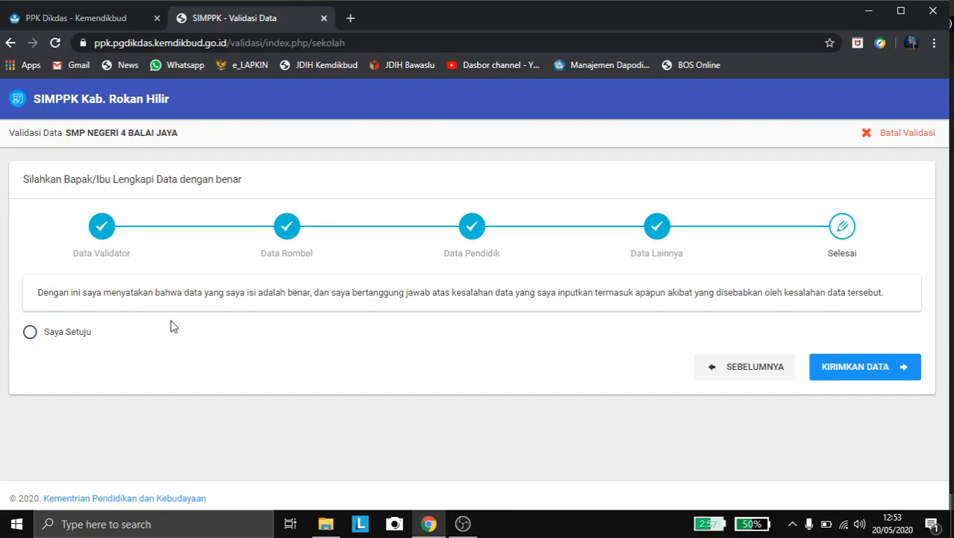
Step: Choose Saya Setuju on the accuracy statement and submit with KIRIMKAN DATA
{"action": "left_click", "coordinate": [30, 332]}
{"action": "left_click", "coordinate": [881, 368]}
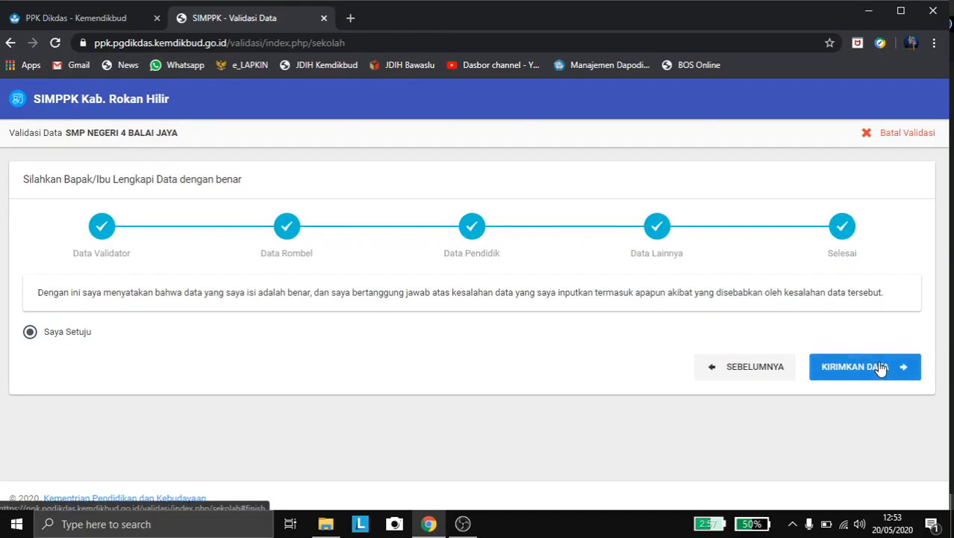
{"action": "left_click", "coordinate": [881, 367]}
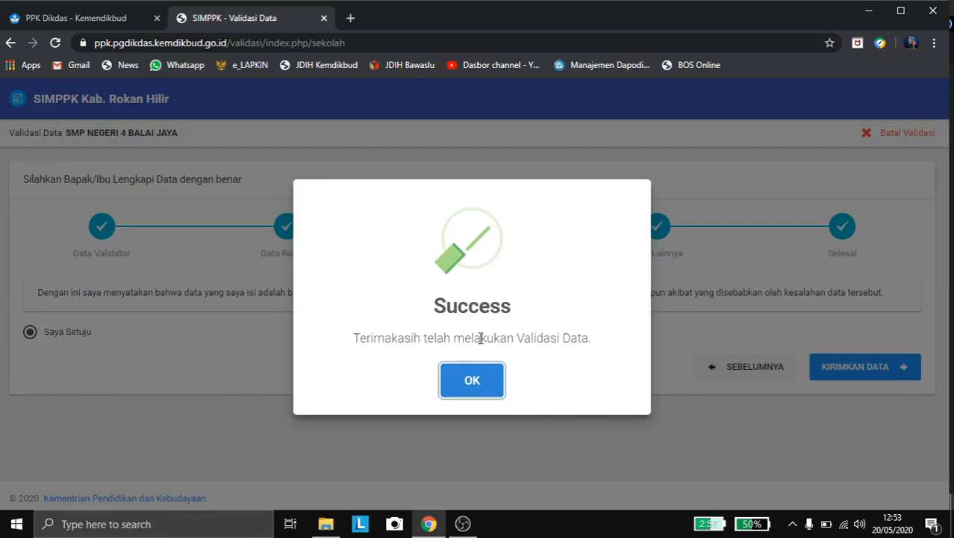
Step: Acknowledge the Success dialog with OK and wait for the Validasi Data login page
{"action": "left_click", "coordinate": [469, 380]}
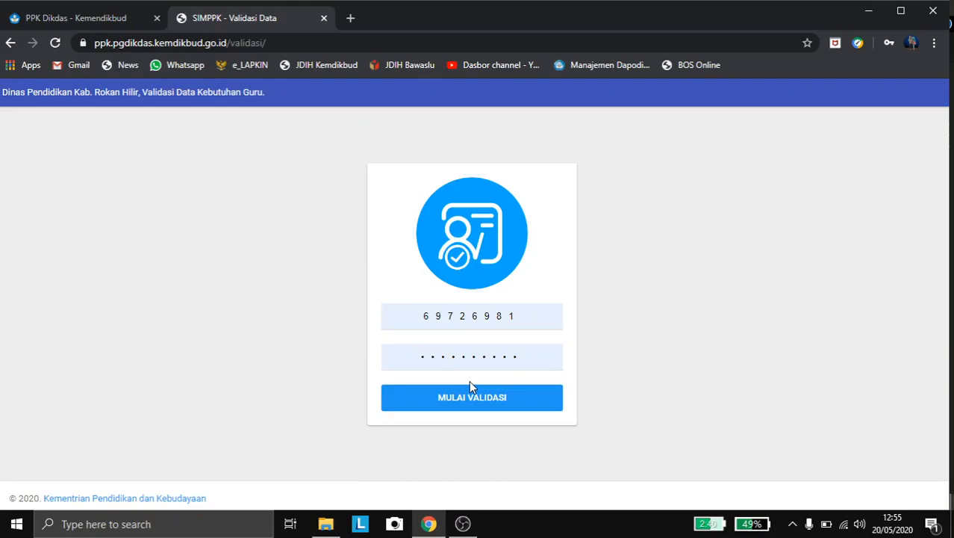
{"action": "left_click", "coordinate": [464, 524]}
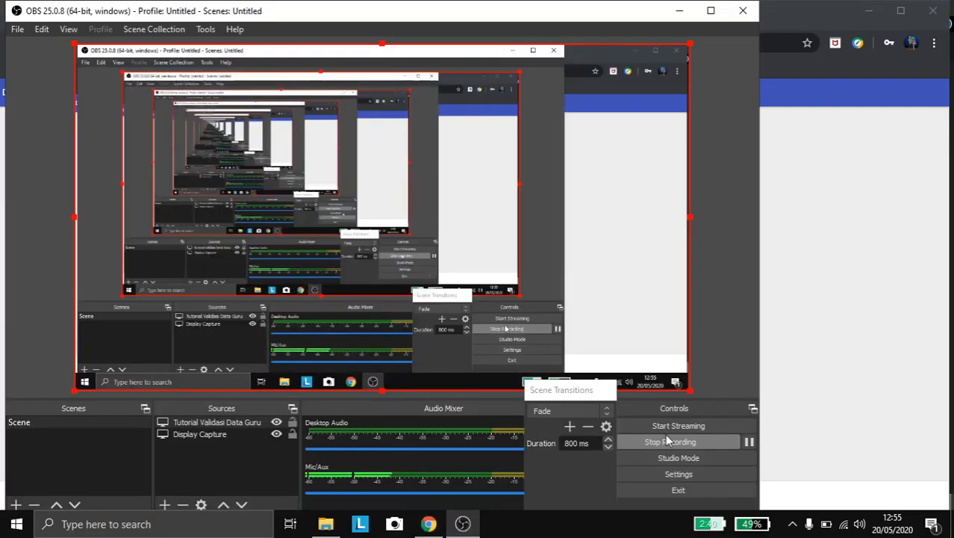